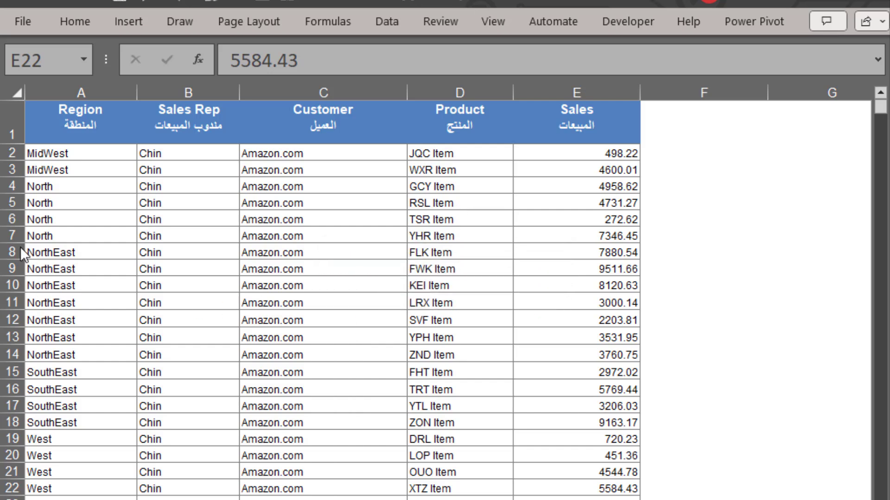
# Step: Try hiding rows 7–26, then undo the hide and clear the row selection
pyautogui.click(14, 236)
pyautogui.moveTo(14, 236); pyautogui.dragTo(9, 442)
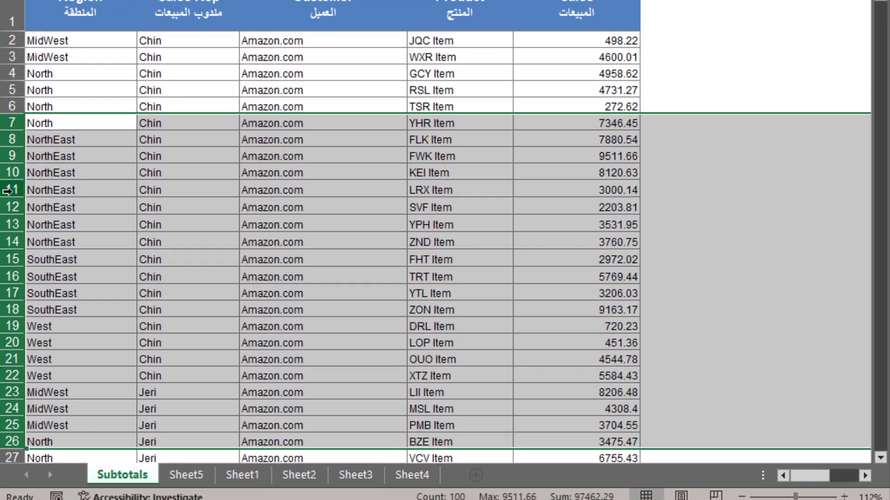
pyautogui.rightClick(11, 175)
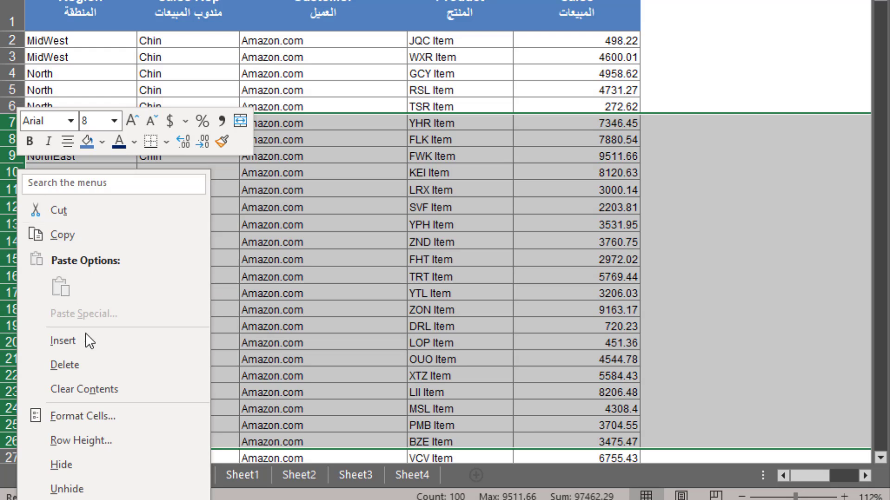
pyautogui.click(79, 465)
pyautogui.click(542, 338)
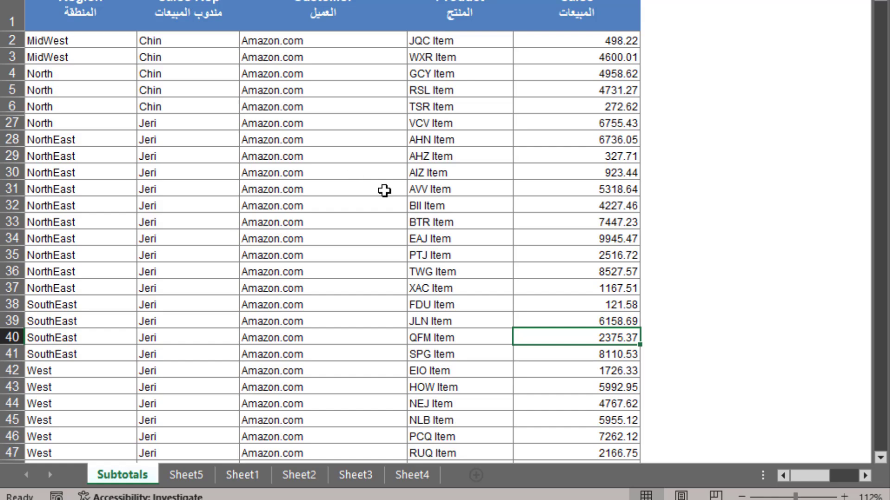
pyautogui.scroll(-10, 445, 250)
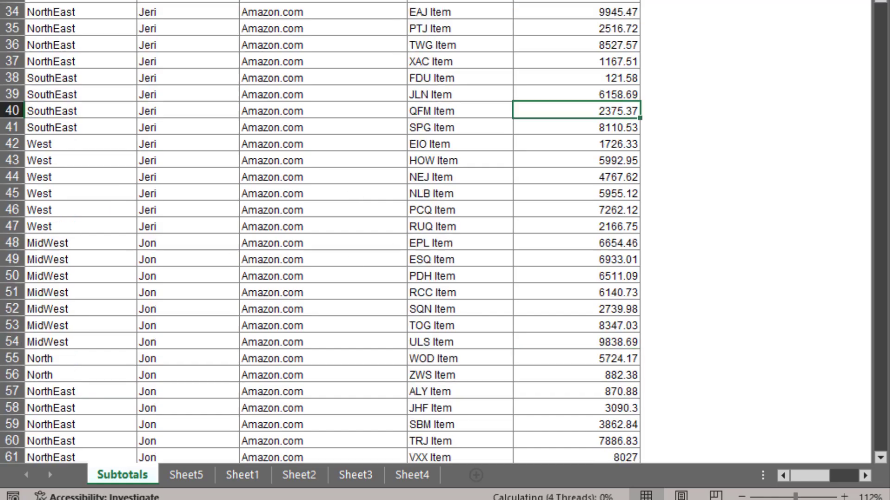
pyautogui.hotkey('ctrl', 'z')
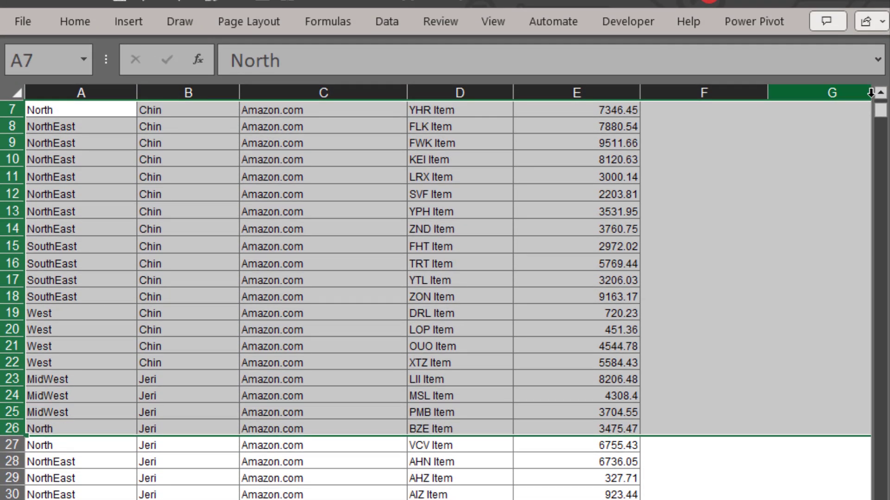
pyautogui.moveTo(880, 110); pyautogui.dragTo(880, 113)
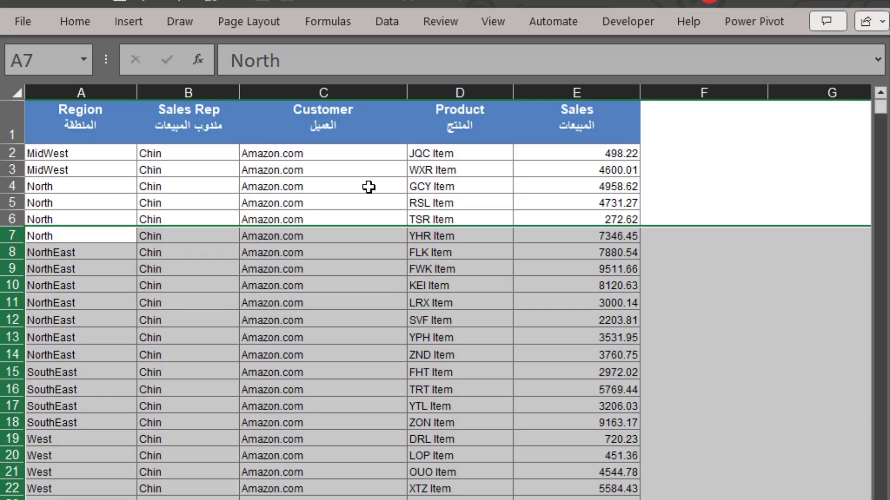
pyautogui.click(335, 198)
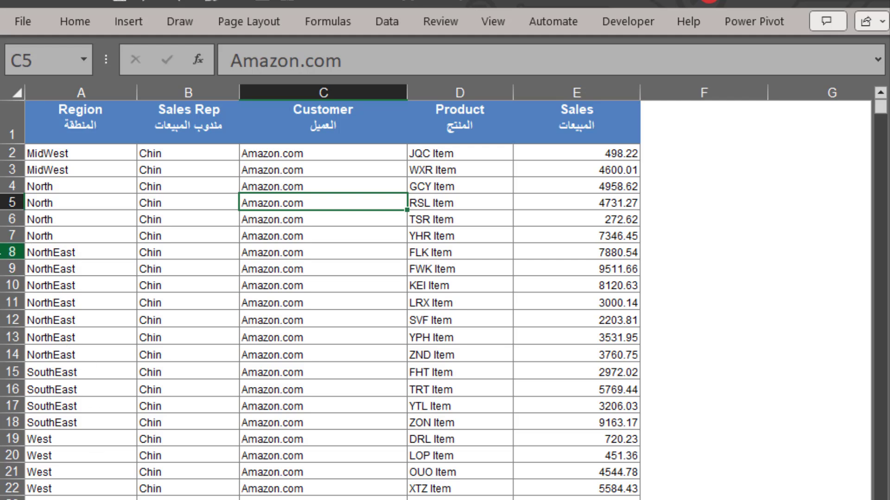
# Step: Select rows 8–23 and group them with Data > Outline > Group
pyautogui.moveTo(12, 253); pyautogui.dragTo(26, 415)
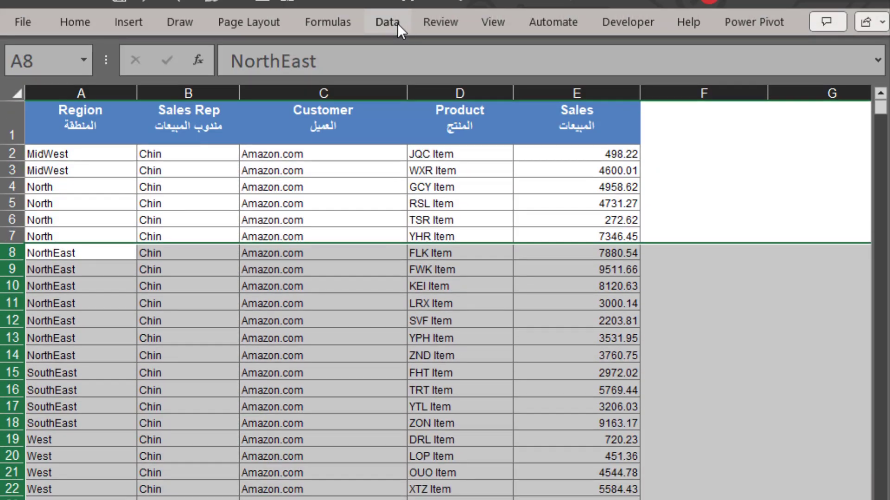
pyautogui.click(396, 23)
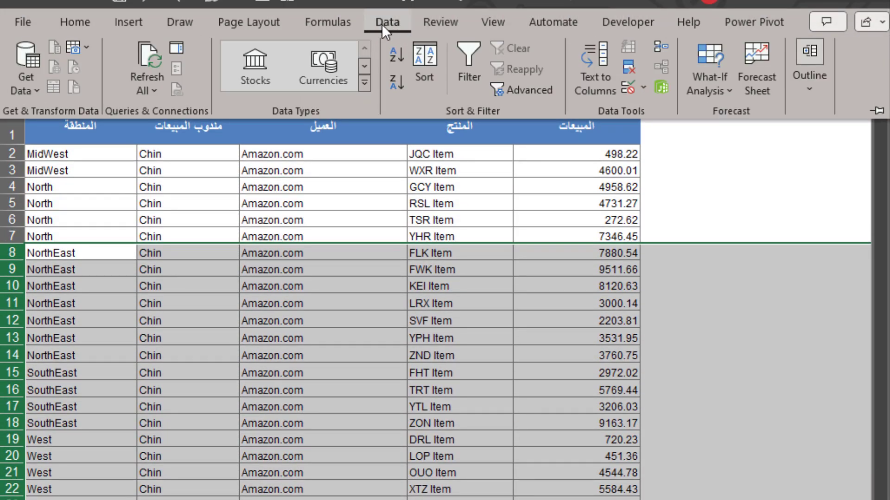
pyautogui.click(810, 87)
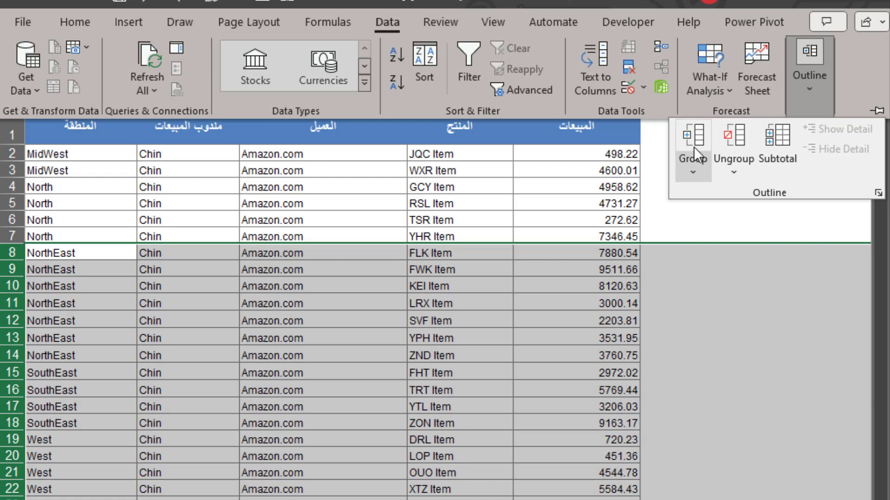
pyautogui.click(694, 163)
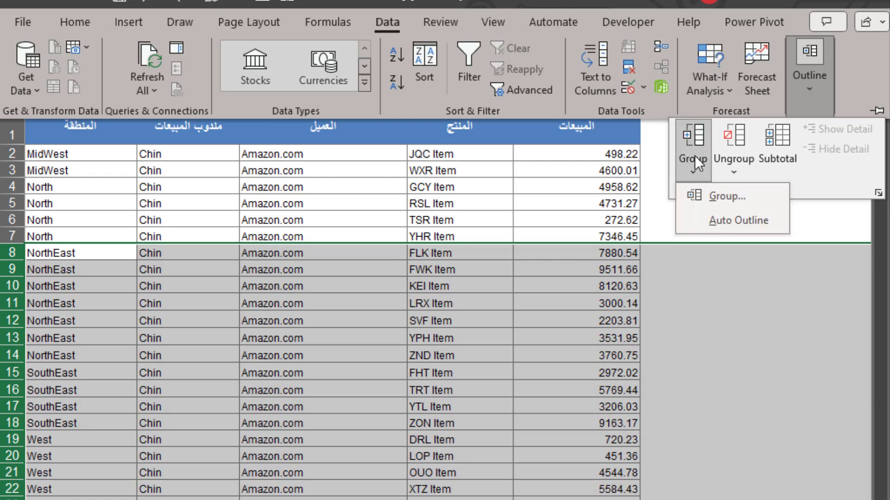
pyautogui.click(721, 201)
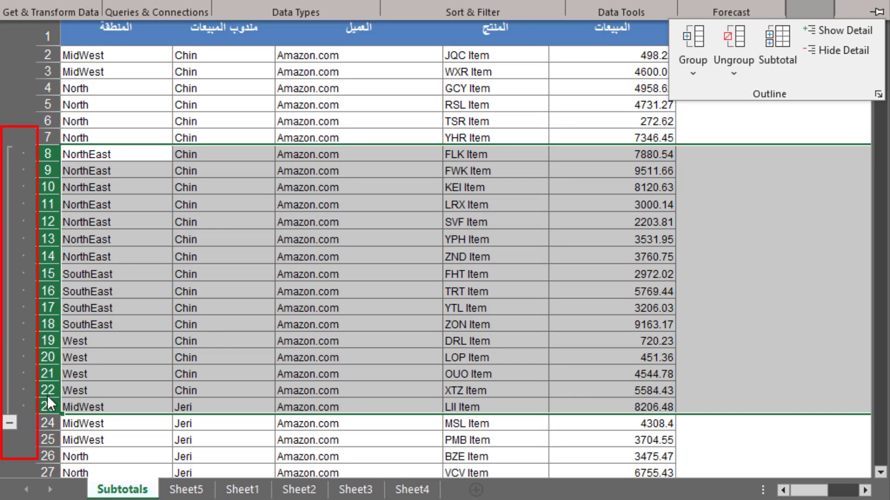
# Step: Collapse the rows 8–23 group, re-expand and collapse it again, then select rows 30–34
pyautogui.click(9, 423)
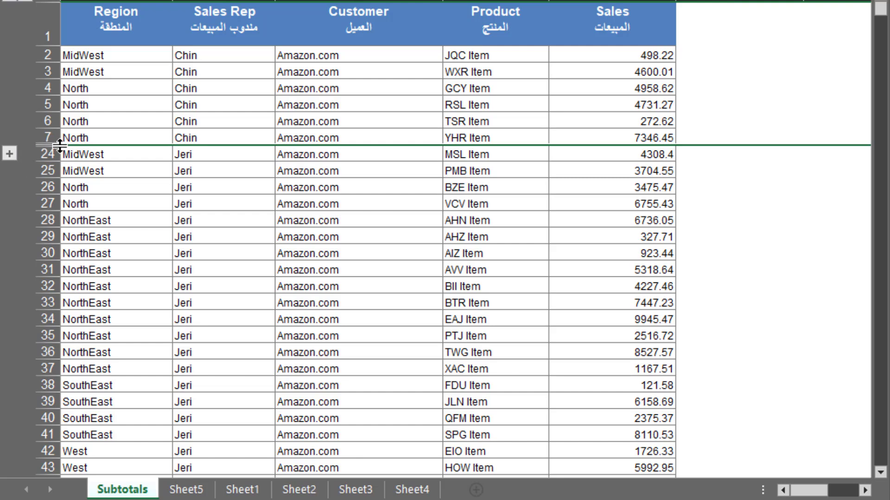
pyautogui.click(12, 155)
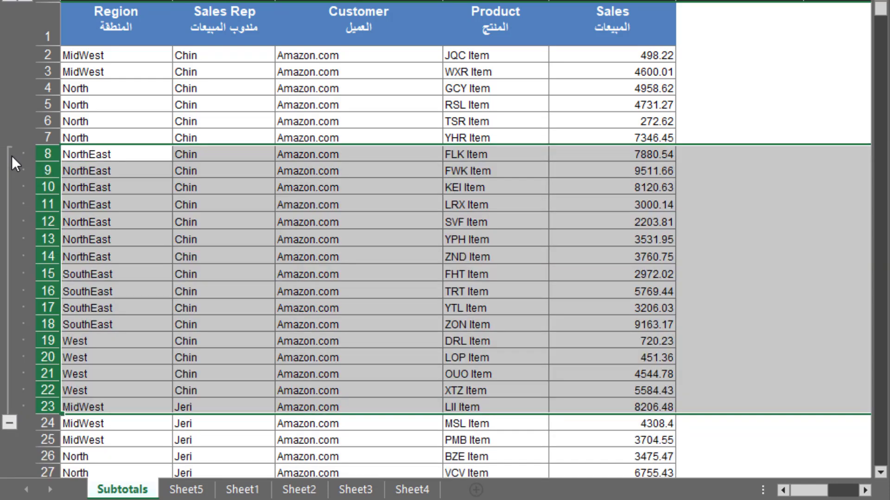
pyautogui.click(9, 421)
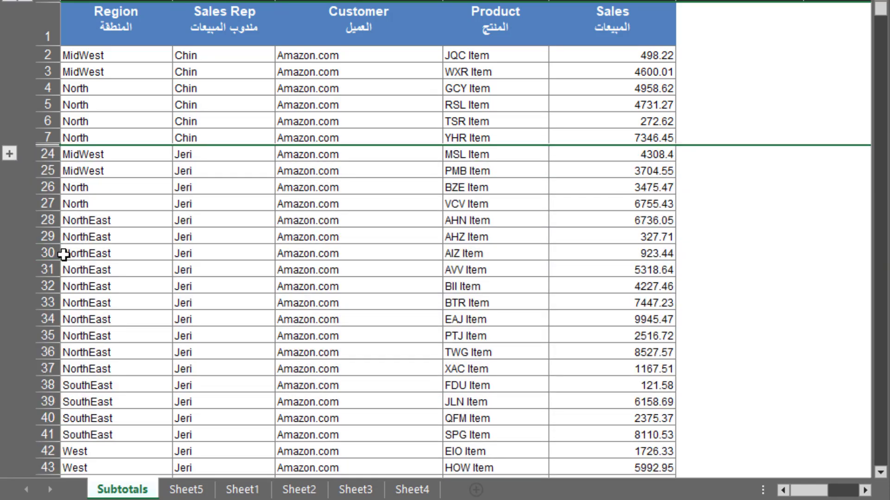
pyautogui.moveTo(64, 254); pyautogui.dragTo(68, 319)
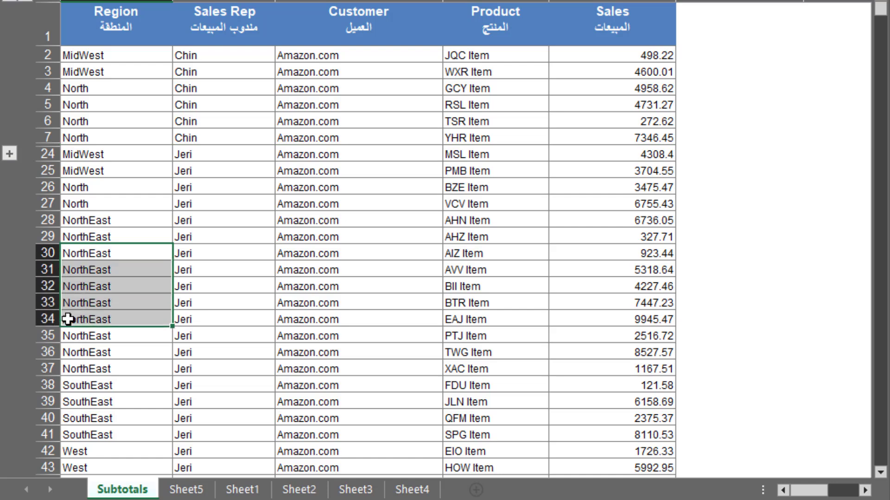
pyautogui.moveTo(46, 253); pyautogui.dragTo(45, 320)
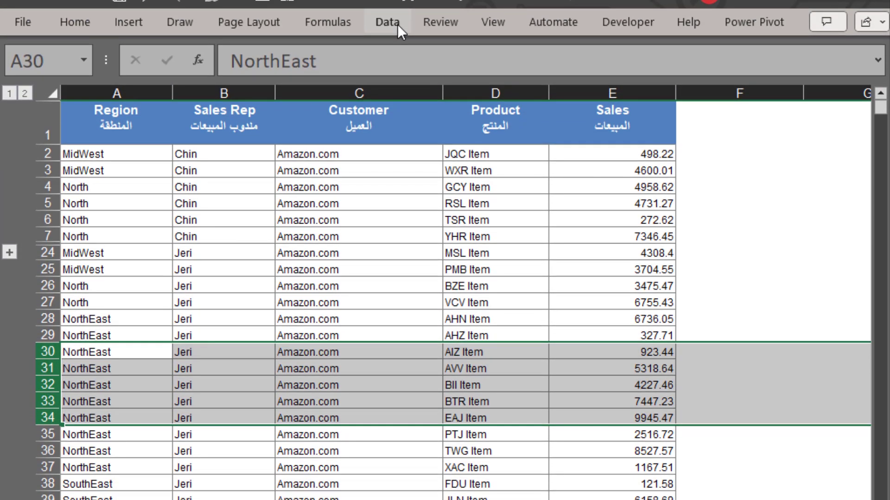
# Step: Group rows 30–34 and collapse that group so row 35 follows row 29
pyautogui.click(395, 24)
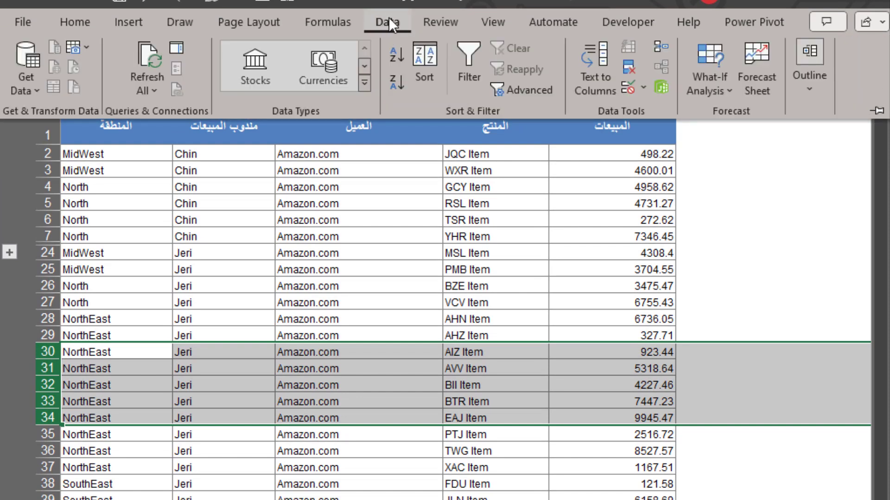
pyautogui.click(807, 85)
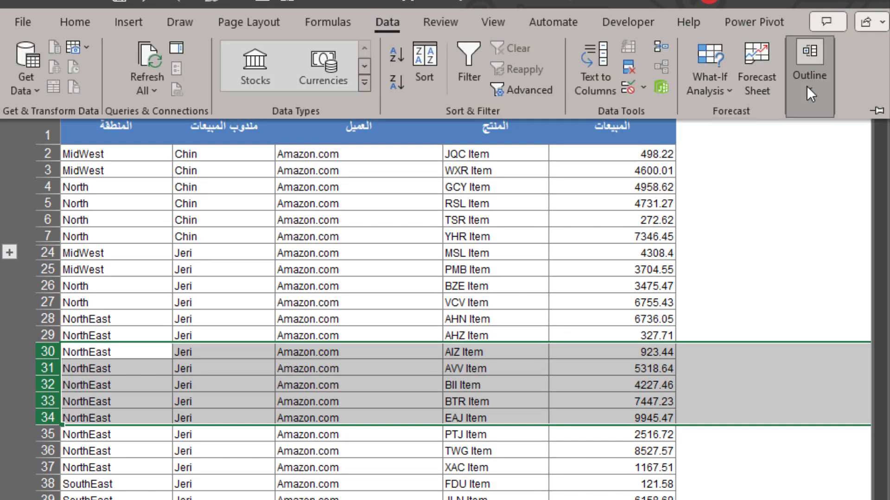
pyautogui.click(699, 136)
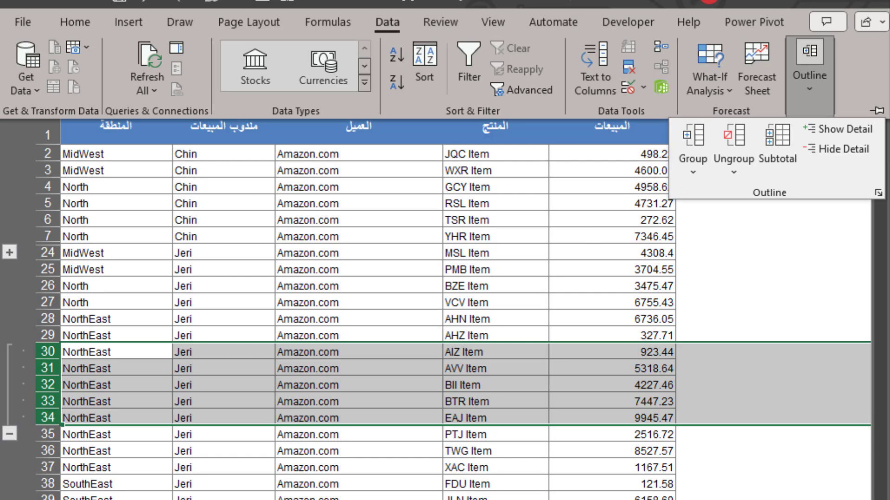
pyautogui.click(11, 433)
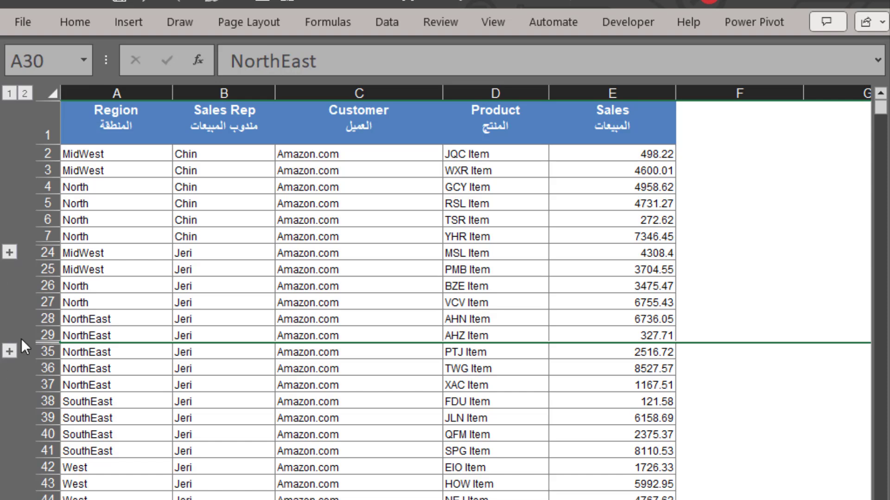
# Step: Select columns B:C (Sales Rep and Customer) and group them as one column outline
pyautogui.click(228, 93)
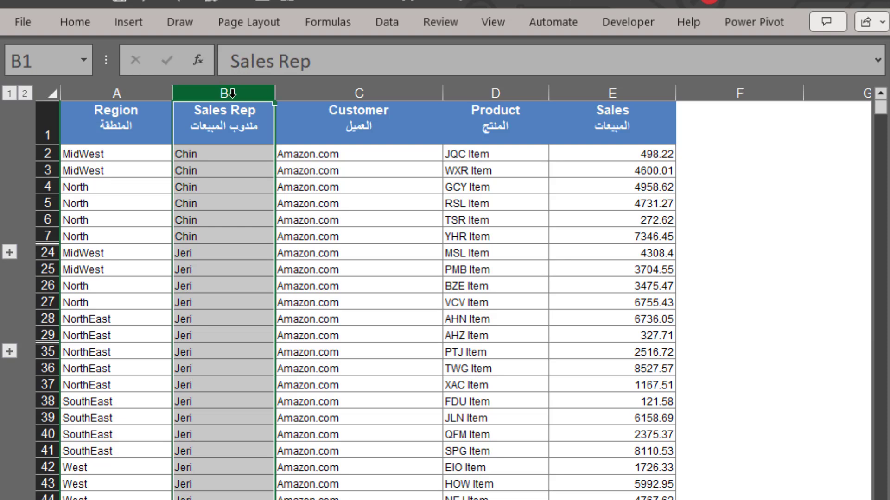
pyautogui.moveTo(228, 93); pyautogui.dragTo(301, 93)
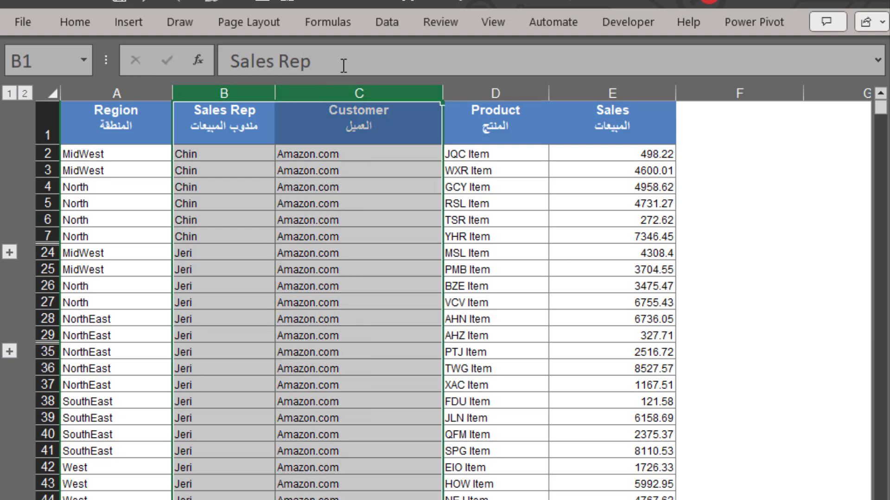
pyautogui.click(387, 25)
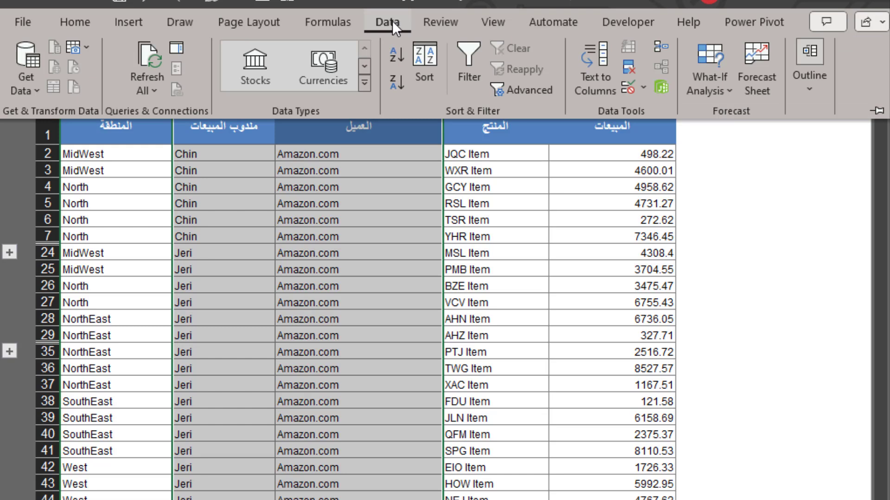
pyautogui.click(807, 85)
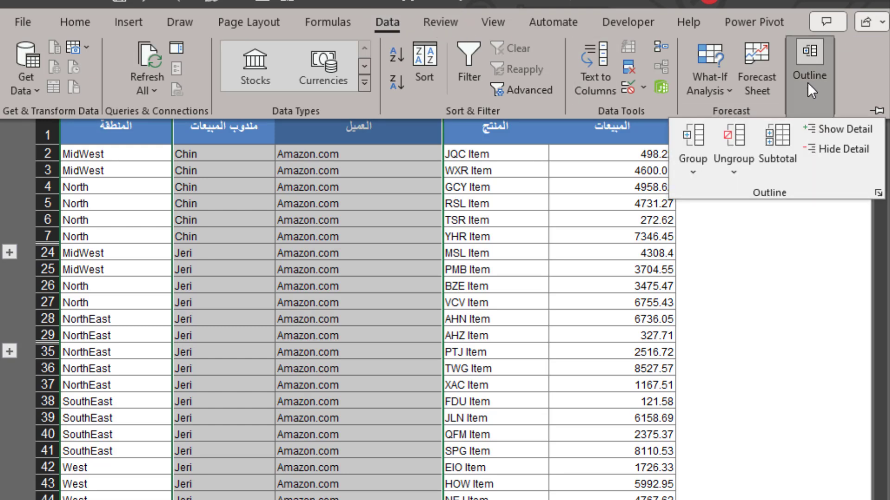
pyautogui.click(698, 169)
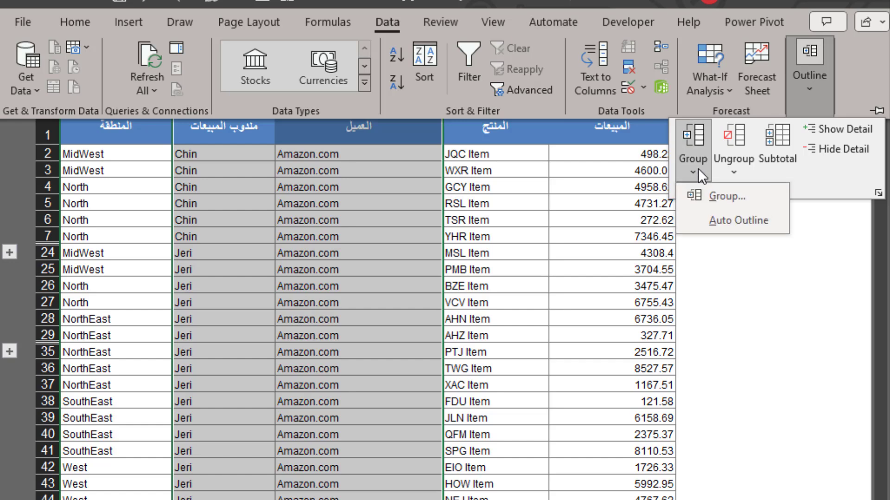
pyautogui.click(701, 198)
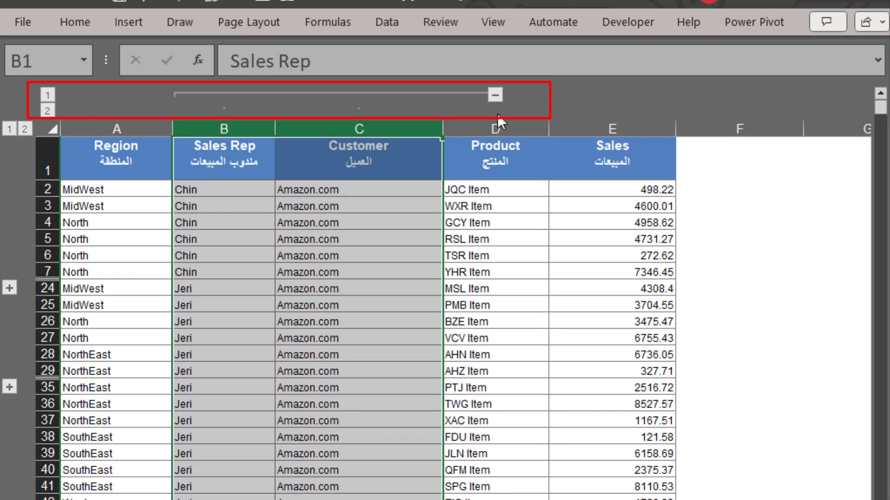
# Step: Collapse the B:C column group, test expanding it and rows 8–23, leaving both collapsed
pyautogui.click(495, 95)
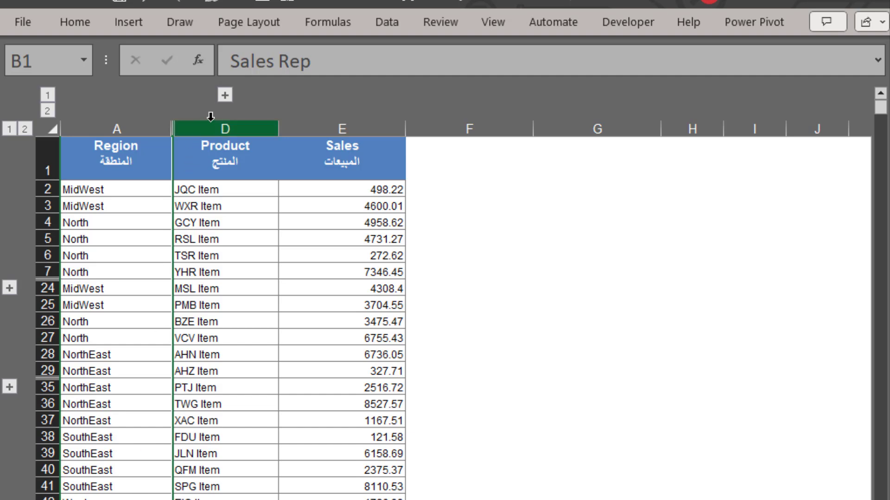
pyautogui.click(225, 96)
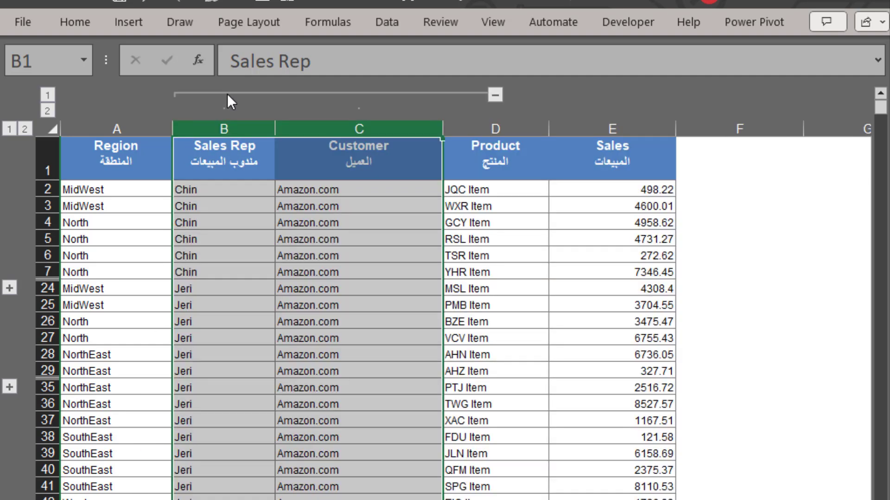
pyautogui.click(493, 96)
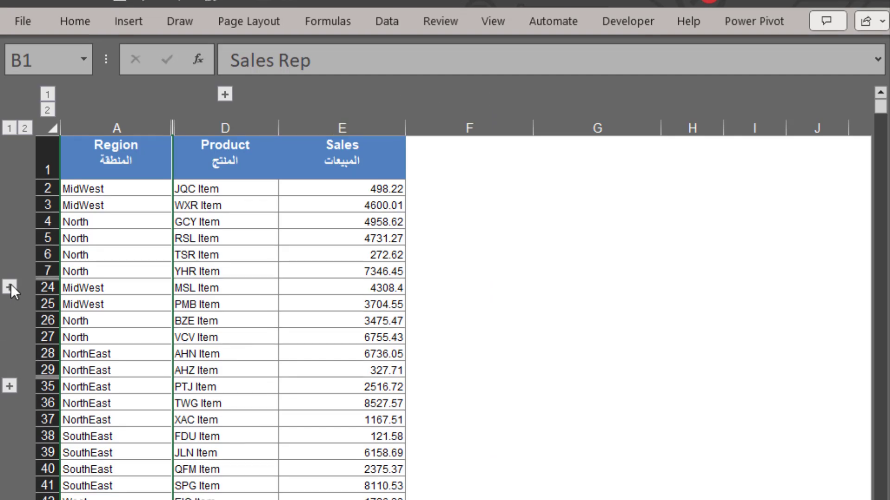
pyautogui.click(9, 288)
pyautogui.click(9, 463)
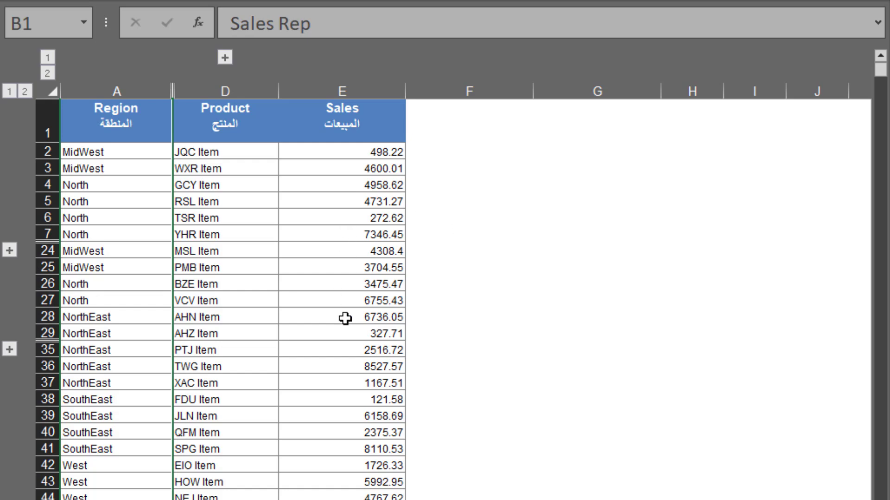
# Step: In F1 start =AGGREGATE with function 9 (SUM) and option 7 to ignore hidden rows and errors
pyautogui.click(469, 129)
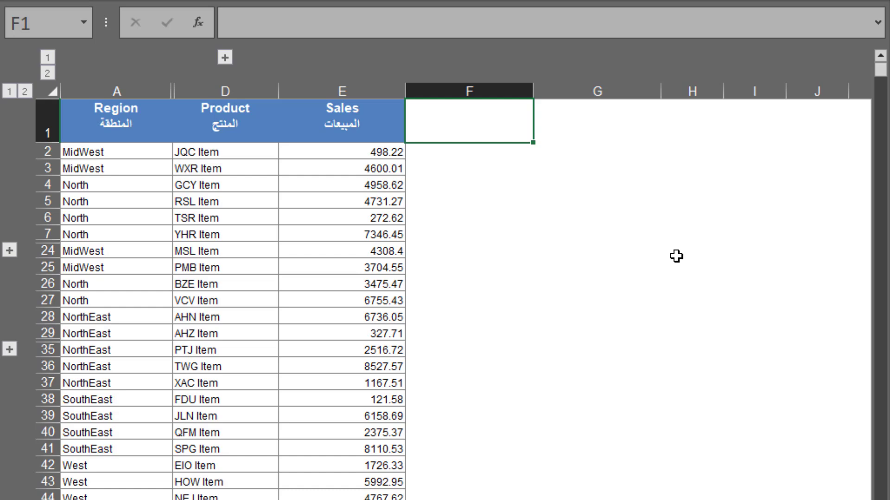
pyautogui.write('=')
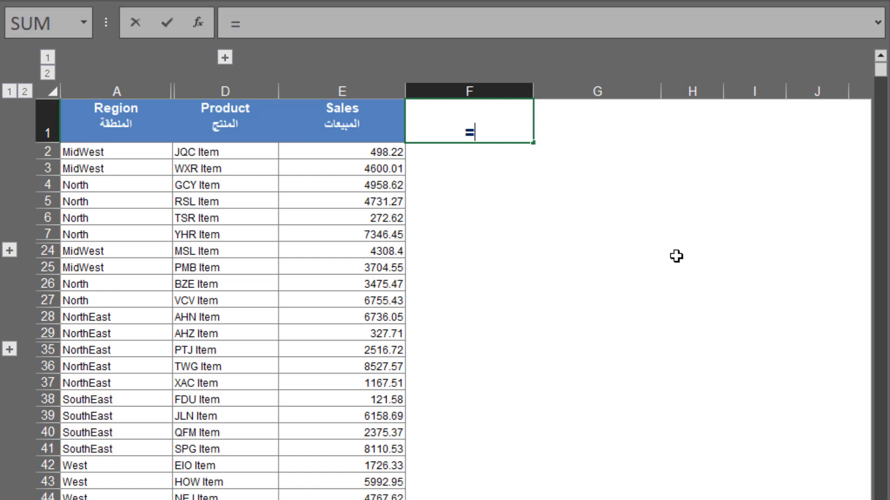
pyautogui.write('agg')
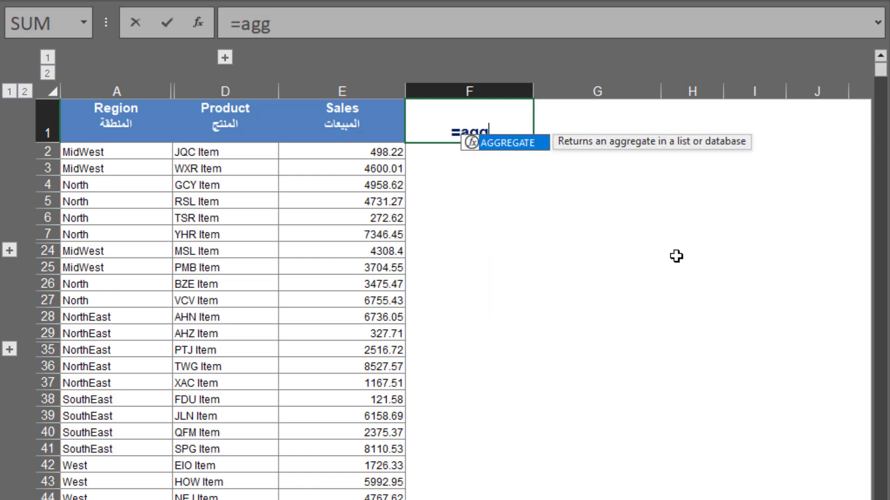
pyautogui.doubleClick(527, 145)
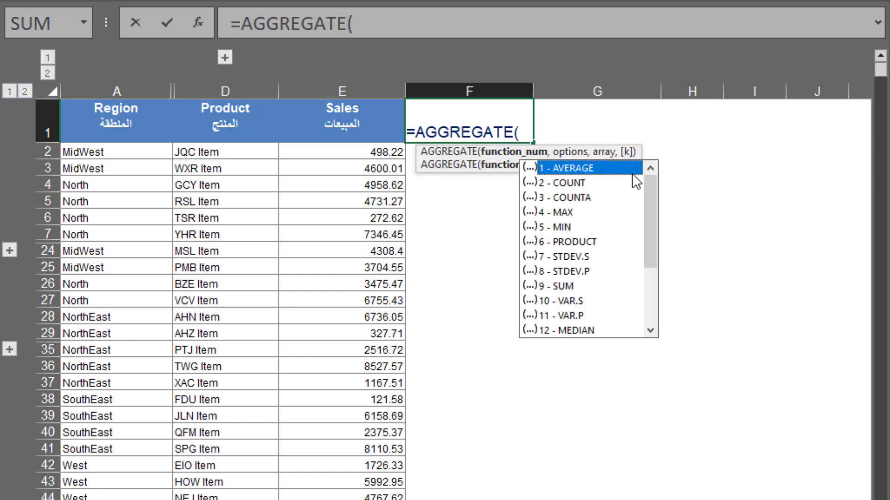
pyautogui.moveTo(649, 189); pyautogui.dragTo(652, 252)
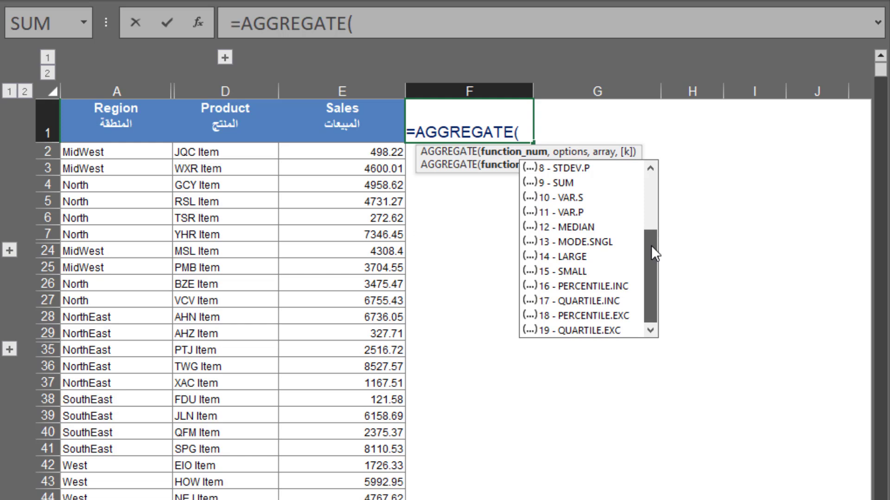
pyautogui.doubleClick(562, 184)
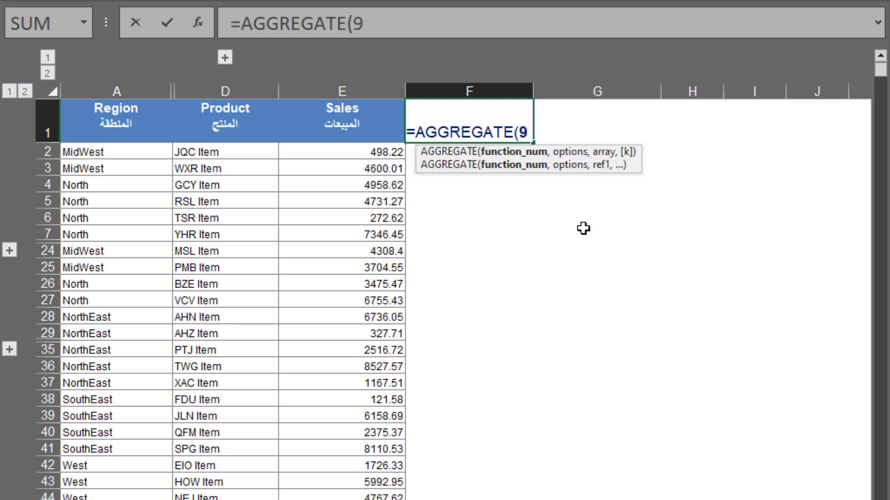
pyautogui.write(',')
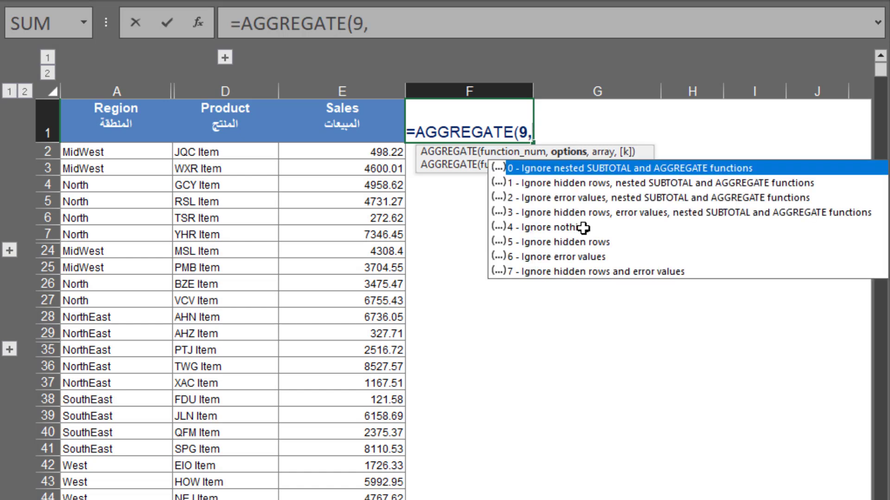
pyautogui.click(529, 273)
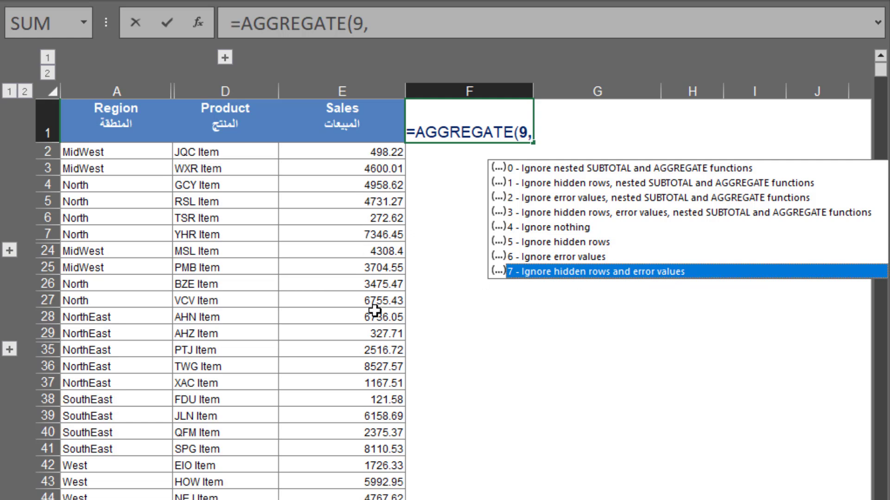
pyautogui.doubleClick(672, 271)
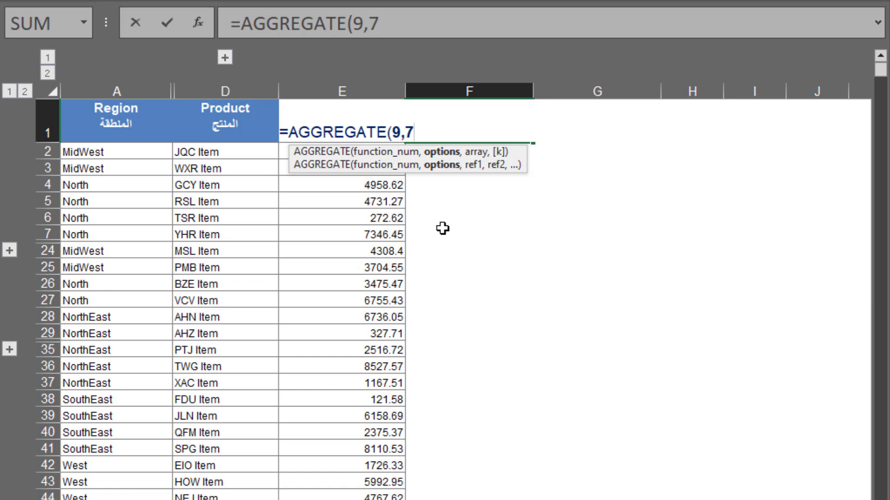
# Step: Add the range A2:E1999 and enter the formula, giving 9968871.32
pyautogui.write(',')
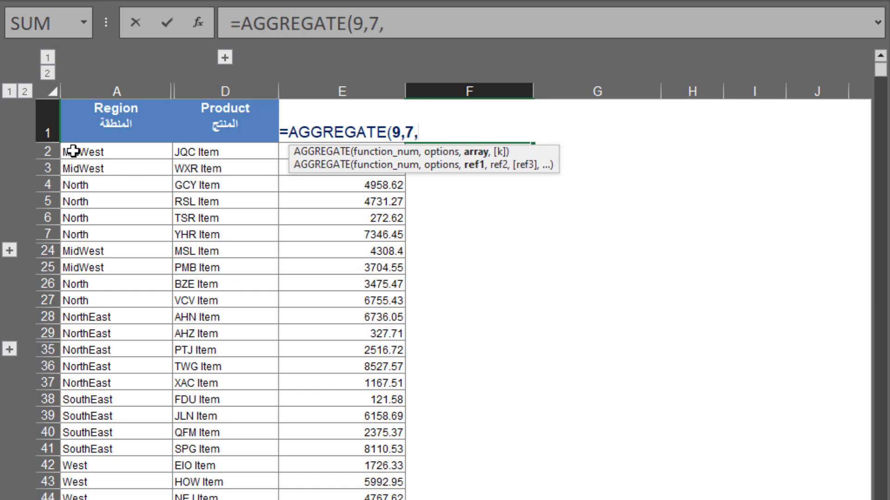
pyautogui.click(116, 152)
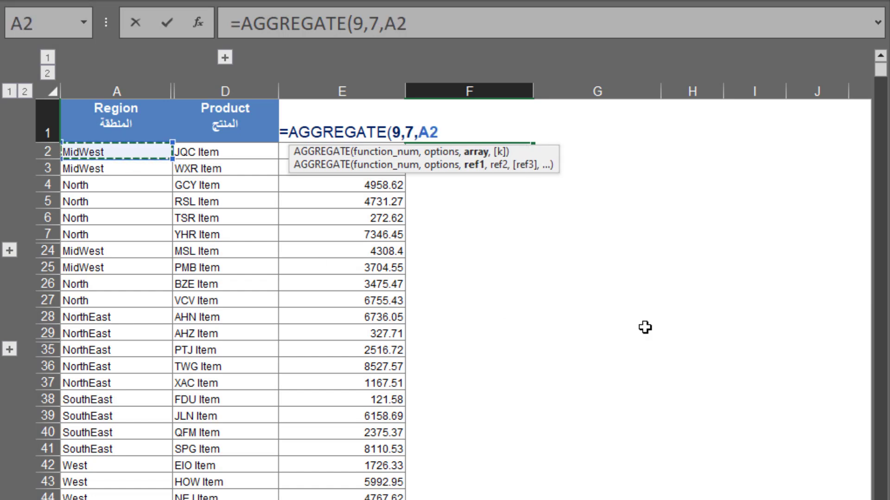
pyautogui.hotkey('ctrl', 'shift', 'End')
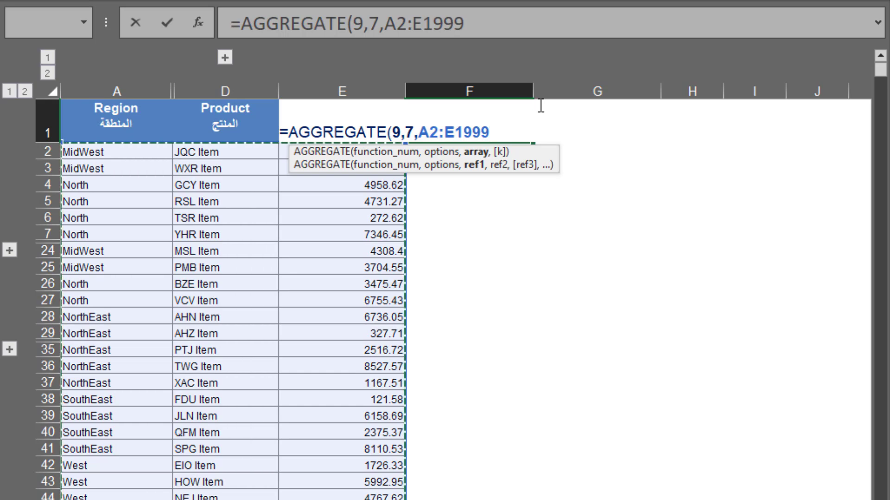
pyautogui.write(')')
pyautogui.press('Return')
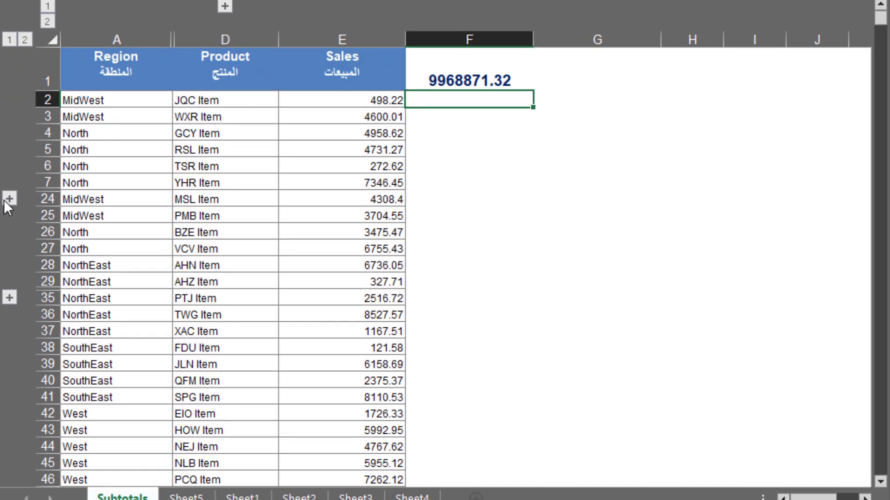
# Step: Expand, collapse, then expand rows 8–23 again, so F1 reads 10047498.74
pyautogui.click(10, 200)
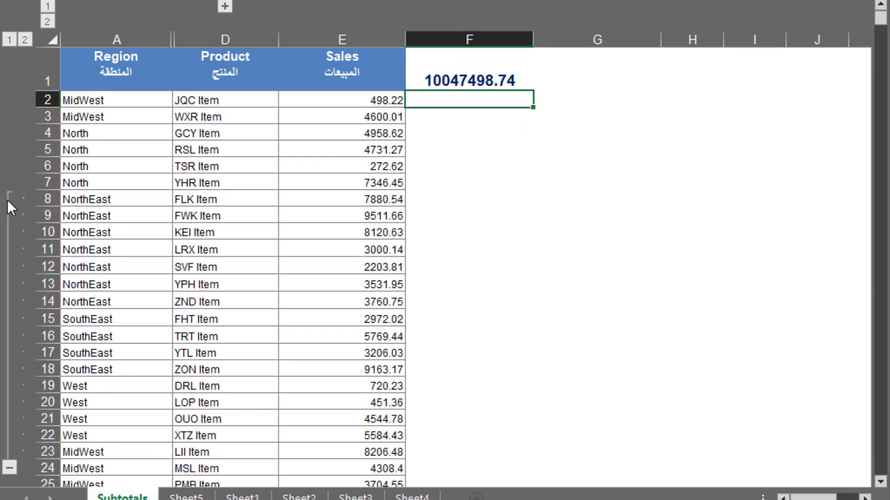
pyautogui.click(469, 81)
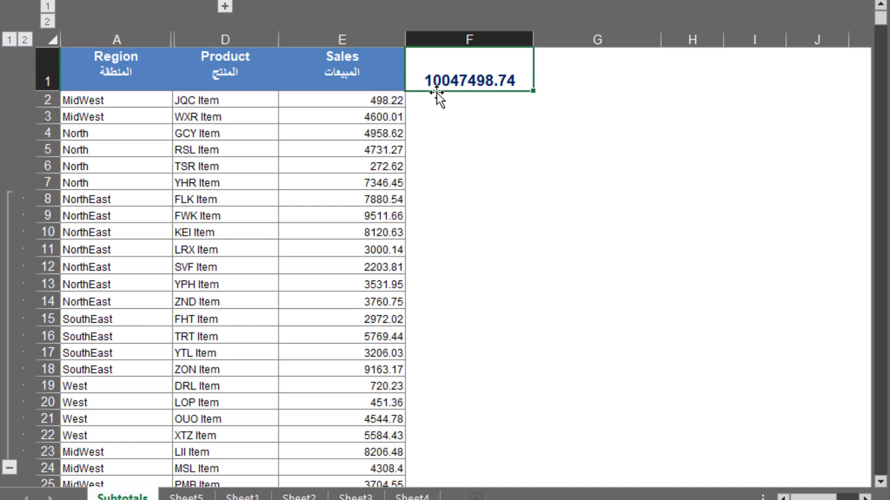
pyautogui.click(10, 468)
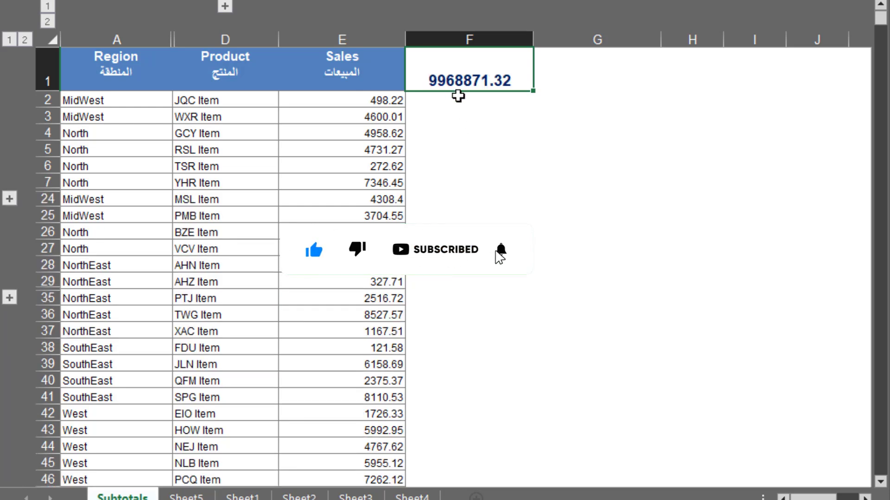
pyautogui.click(9, 199)
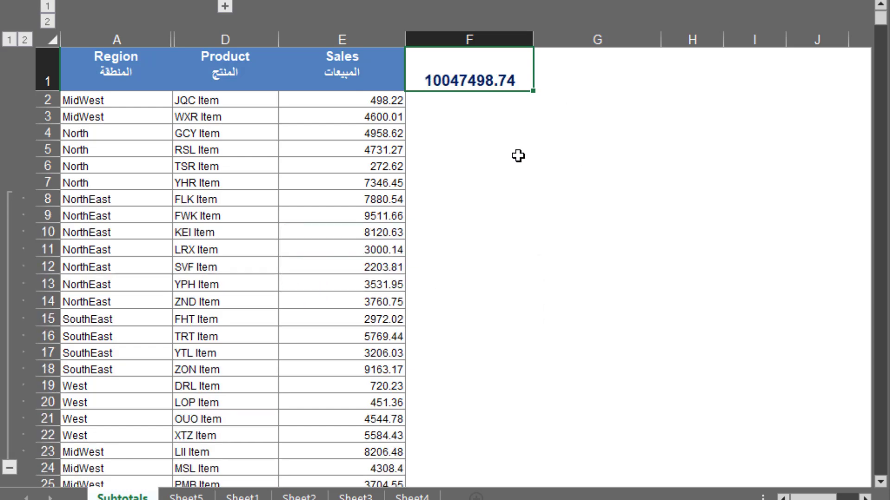